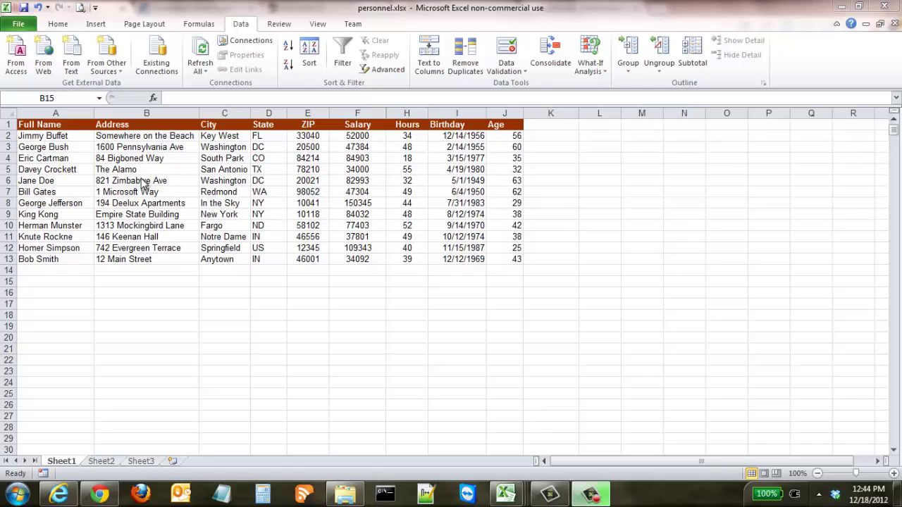
Insert a blank column between the Full Name and Address columns.
{"action": "left_click", "coordinate": [66, 192]}
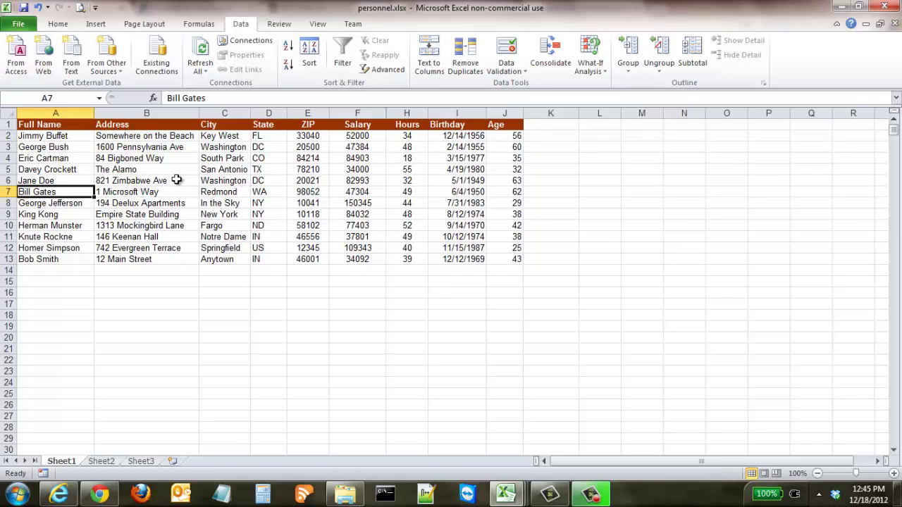
{"action": "left_click", "coordinate": [120, 113]}
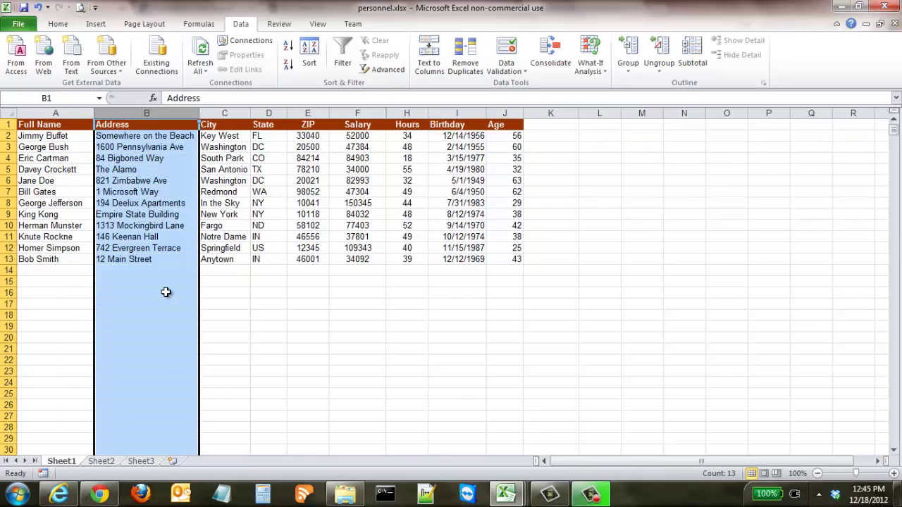
{"action": "right_click", "coordinate": [138, 114]}
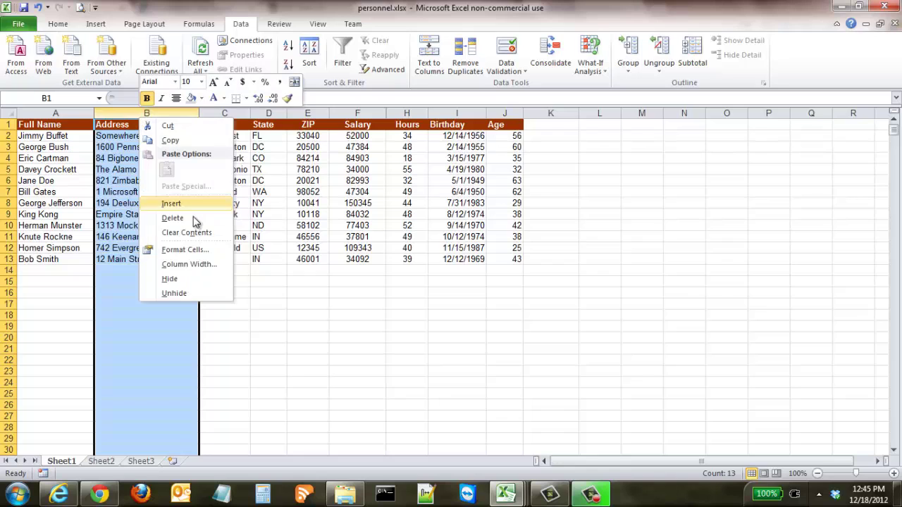
{"action": "left_click", "coordinate": [189, 204]}
{"action": "left_click", "coordinate": [156, 145]}
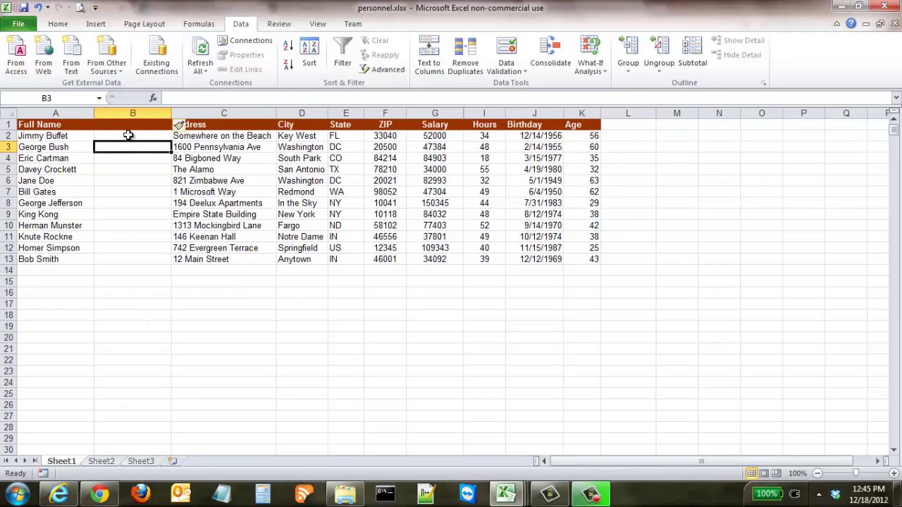
Split the full names in A2:A13 into columns A and B with Text to Columns, delimited by spaces, in General format.
{"action": "left_click", "coordinate": [57, 135]}
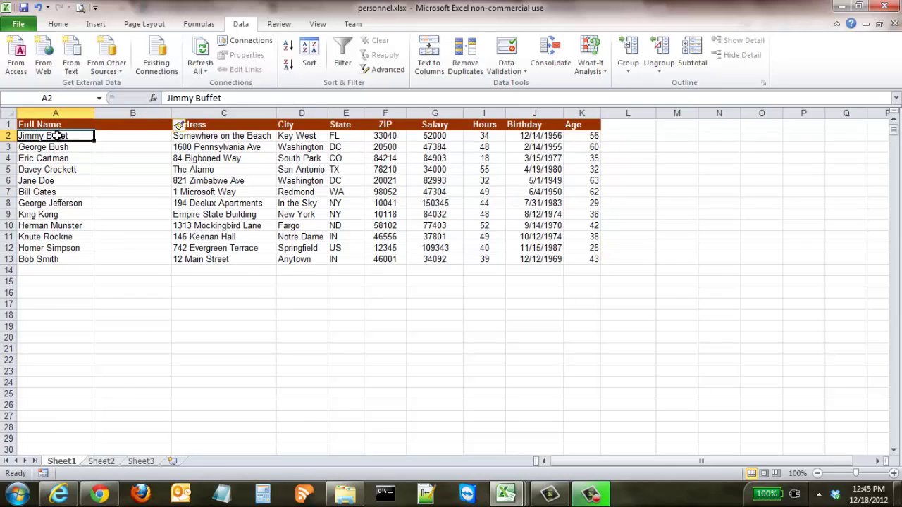
{"action": "left_click_drag", "start_coordinate": [57, 136], "coordinate": [51, 267]}
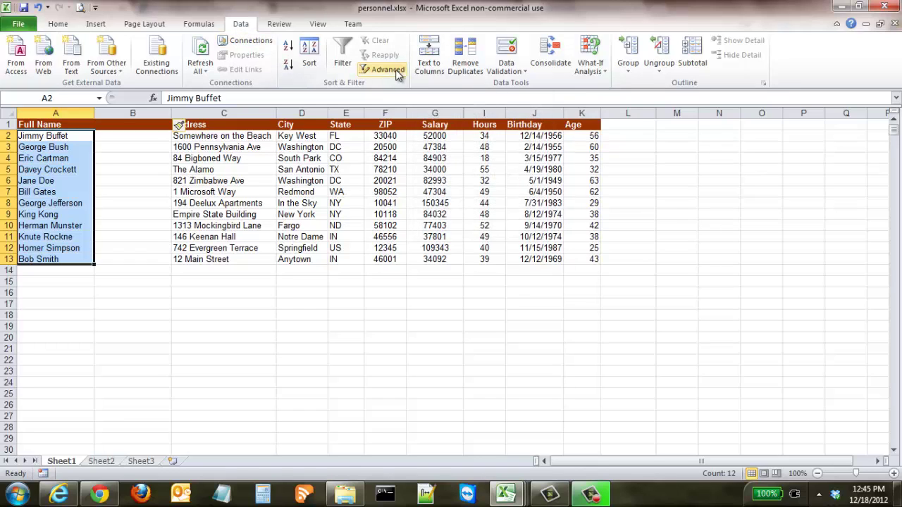
{"action": "left_click", "coordinate": [439, 69]}
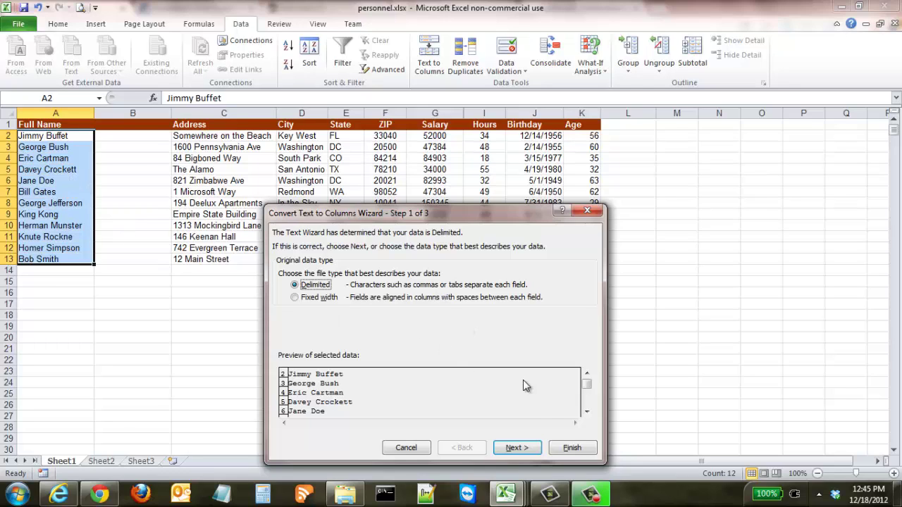
{"action": "left_click", "coordinate": [528, 449]}
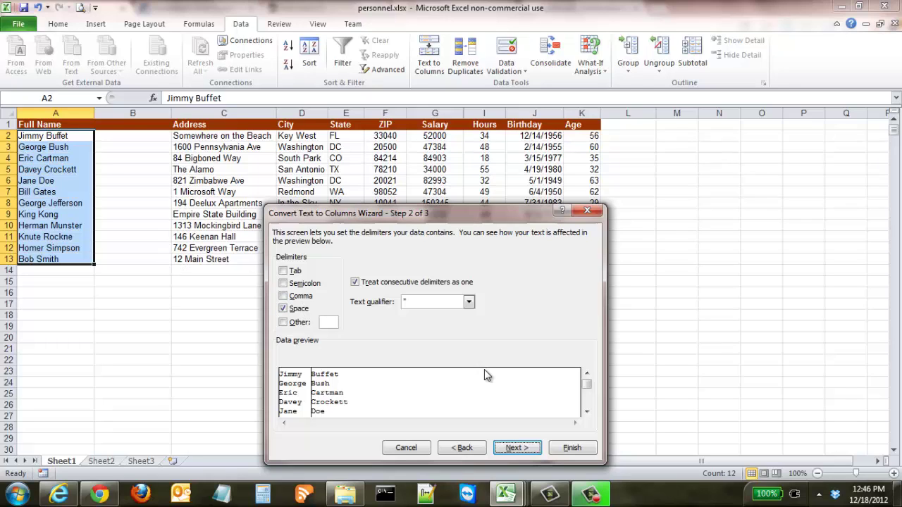
{"action": "left_click", "coordinate": [525, 449]}
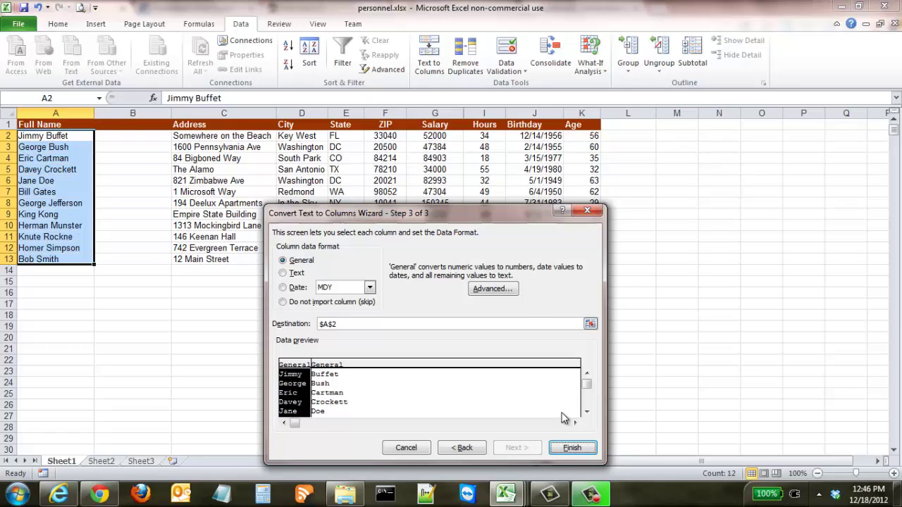
{"action": "left_click", "coordinate": [572, 449]}
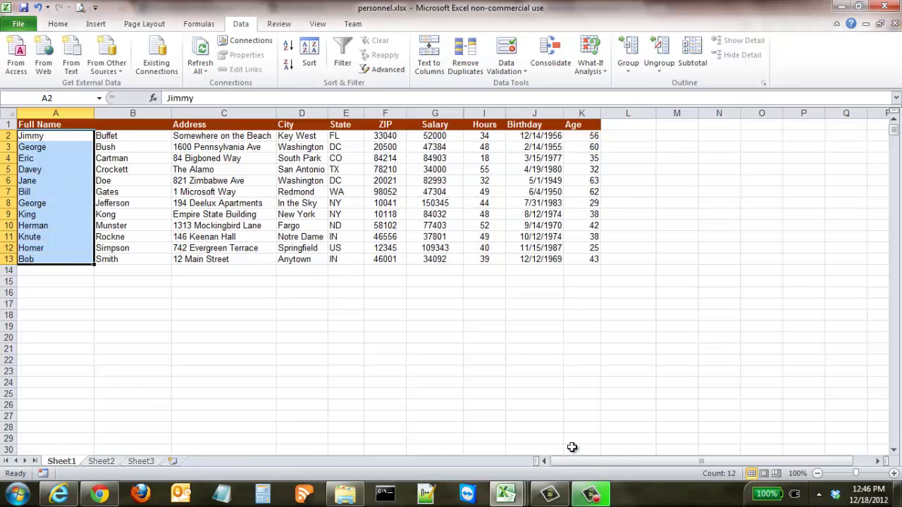
{"action": "left_click", "coordinate": [158, 225]}
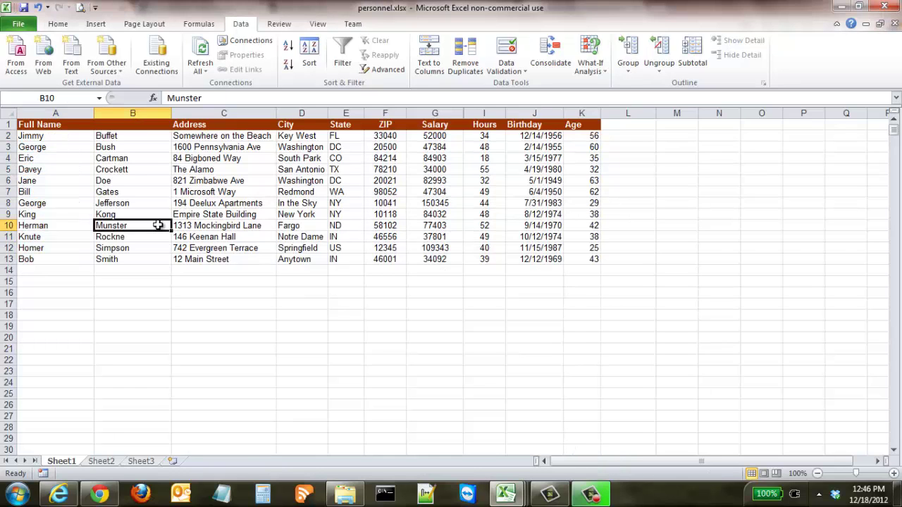
{"action": "left_click", "coordinate": [44, 137]}
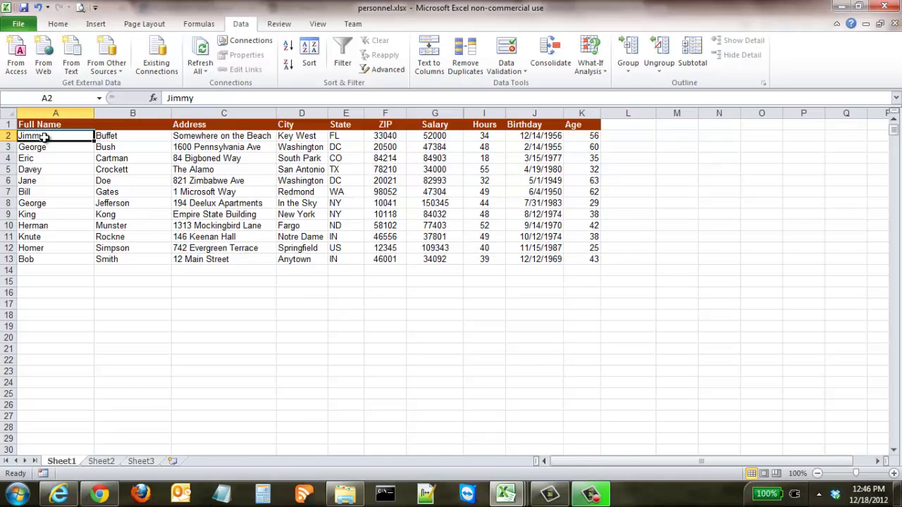
{"action": "left_click", "coordinate": [115, 136]}
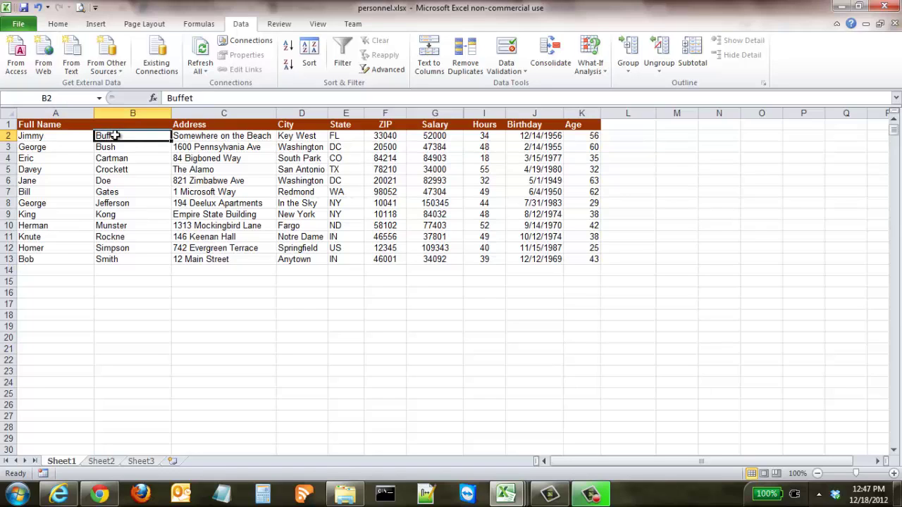
{"action": "left_click", "coordinate": [60, 145]}
{"action": "left_click", "coordinate": [103, 147]}
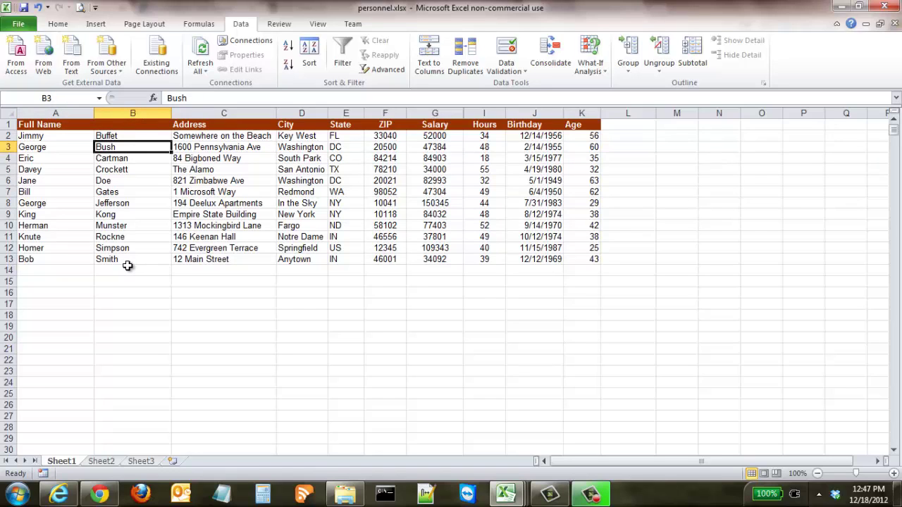
Label the headers of the two name columns, First Name in A1 and Last Name in B1.
{"action": "left_click", "coordinate": [71, 125]}
{"action": "type", "text": "First Name"}
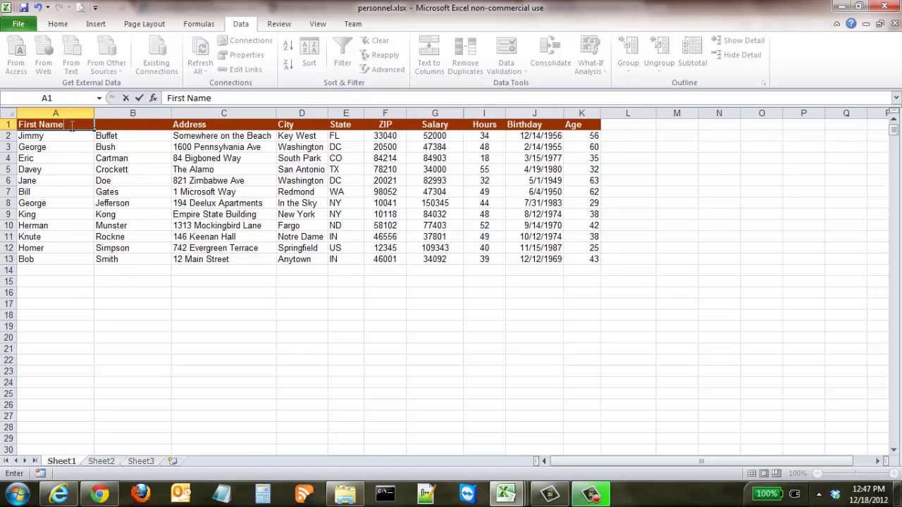
{"action": "key", "text": "Tab"}
{"action": "type", "text": "Last Name"}
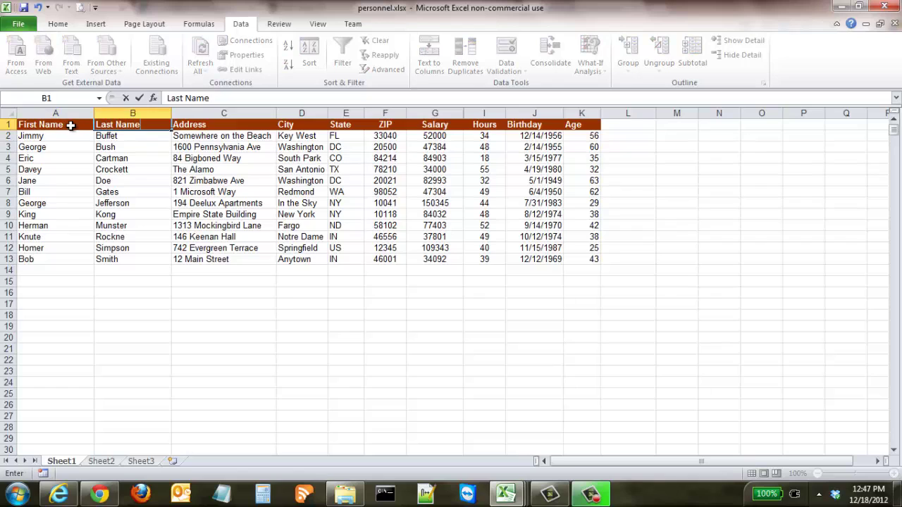
{"action": "key", "text": "Return"}
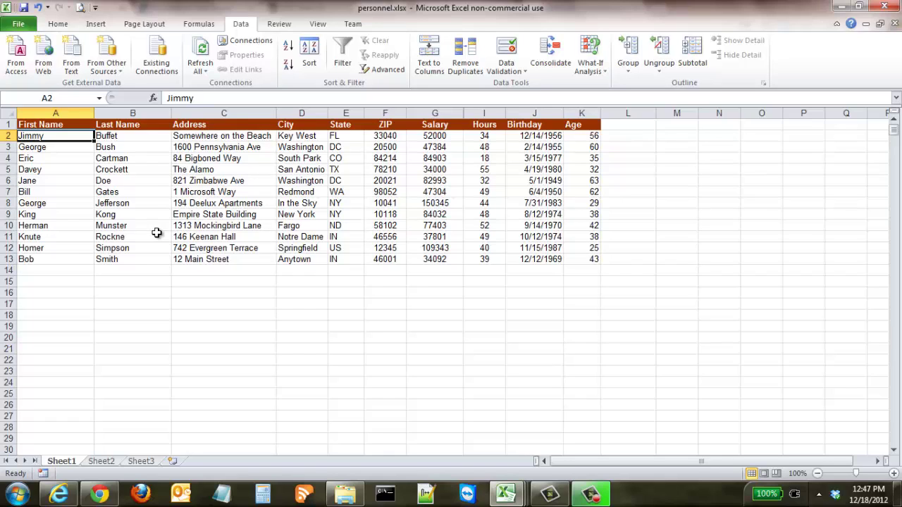
Undo the header labels and the splitting of the names.
{"action": "key", "text": "Up"}
{"action": "key", "text": "Right"}
{"action": "key", "text": "Delete"}
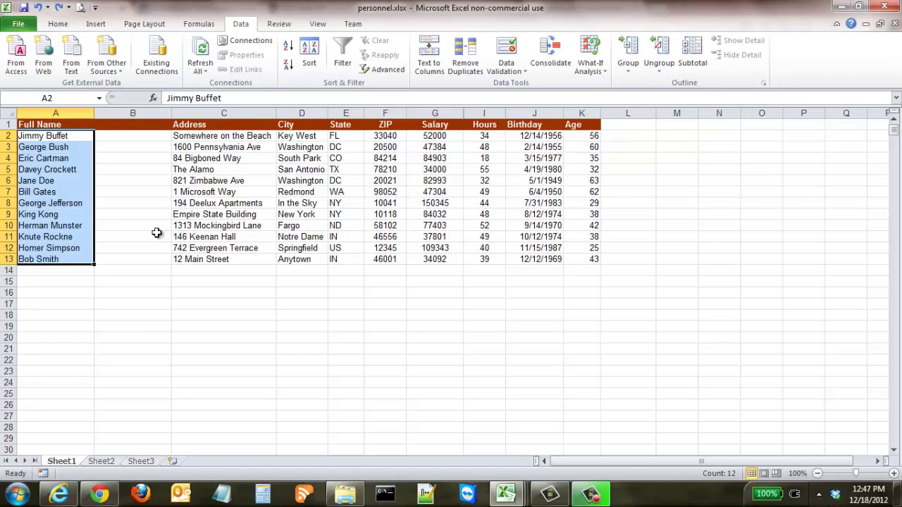
Add the middle name Wayne between the first and last names in cell A2.
{"action": "left_click", "coordinate": [156, 233]}
{"action": "left_click", "coordinate": [45, 136]}
{"action": "key", "text": "F2"}
{"action": "key", "text": "ctrl+Left"}
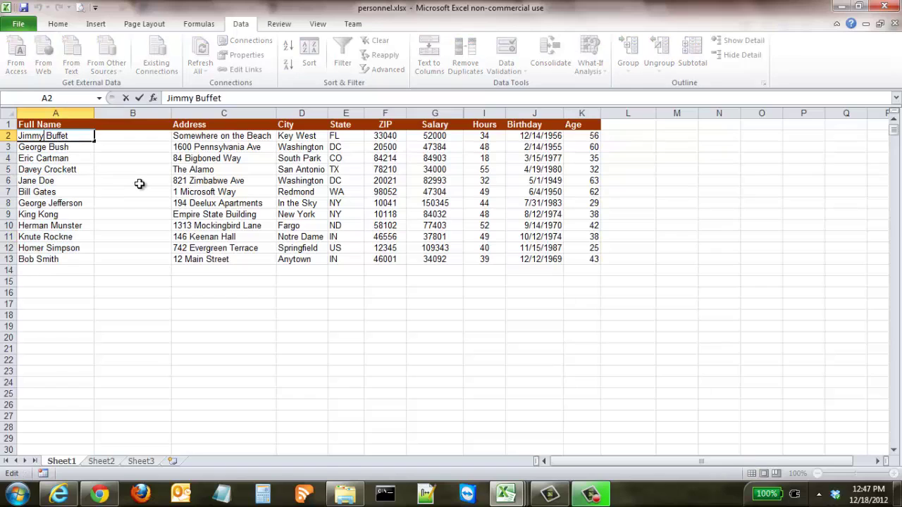
{"action": "type", "text": "Wayne"}
{"action": "key", "text": "Return"}
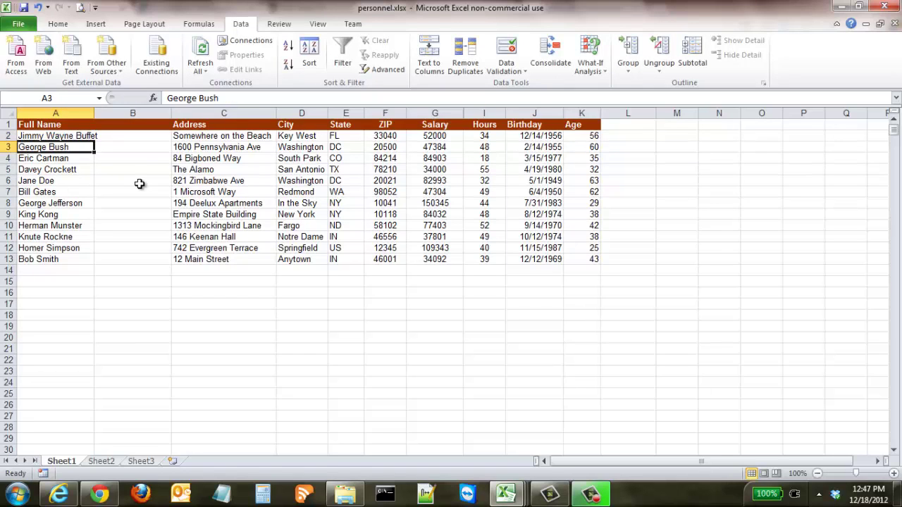
Widen column B slightly and insert another blank column before the Address column.
{"action": "left_click_drag", "start_coordinate": [171, 116], "coordinate": [178, 116]}
{"action": "left_click", "coordinate": [183, 116]}
{"action": "right_click", "coordinate": [183, 115]}
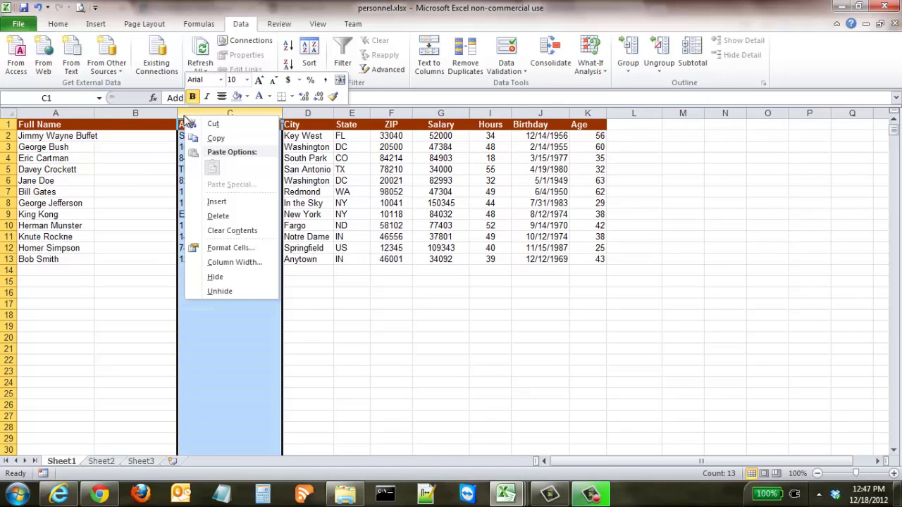
{"action": "left_click", "coordinate": [224, 204]}
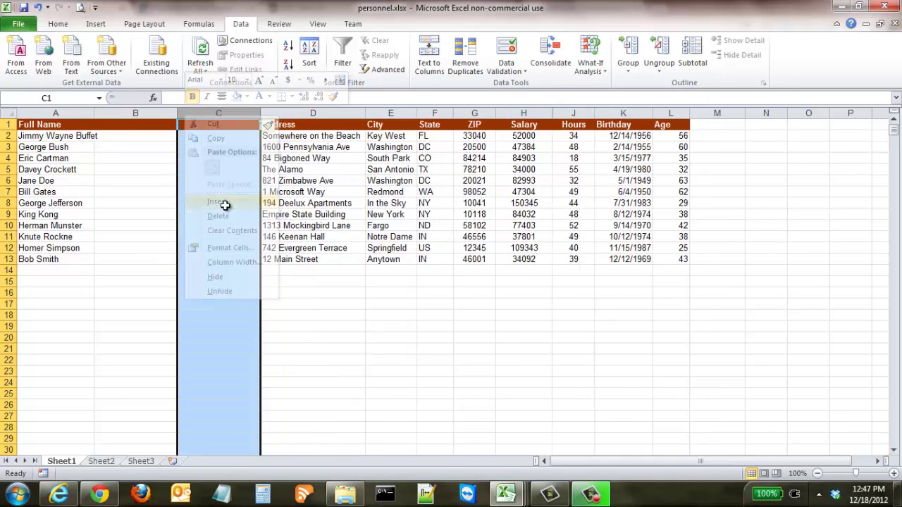
{"action": "left_click", "coordinate": [352, 309]}
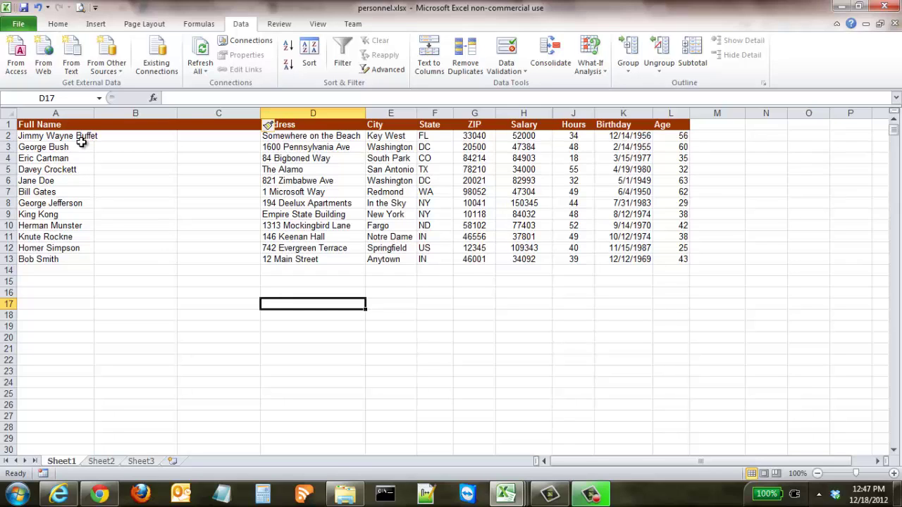
Split the names in A2:A13 across columns A to C with Text to Columns, using the space delimiter.
{"action": "left_click_drag", "start_coordinate": [82, 141], "coordinate": [68, 258]}
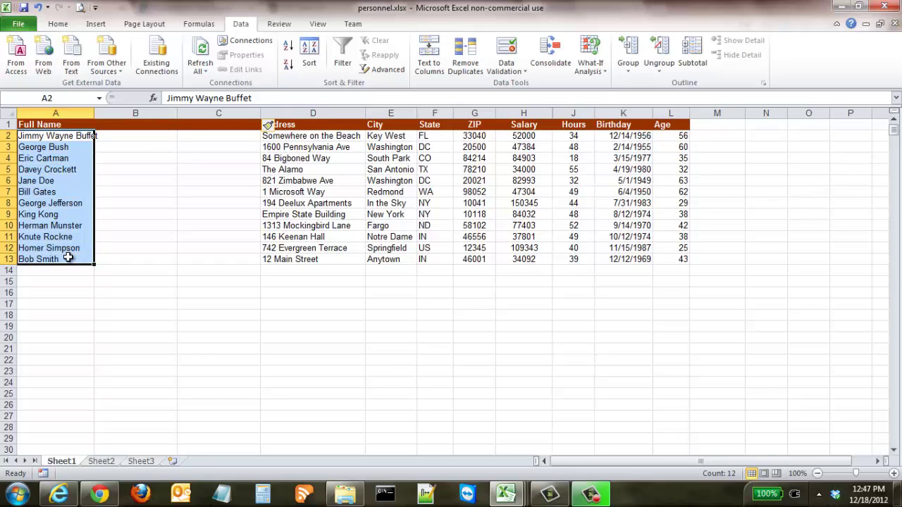
{"action": "left_click", "coordinate": [427, 65]}
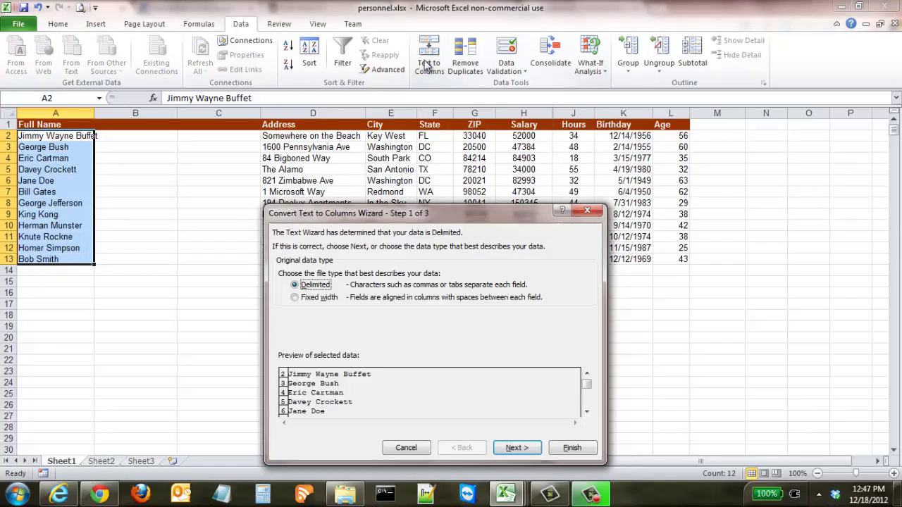
{"action": "left_click", "coordinate": [515, 449]}
{"action": "left_click", "coordinate": [515, 449]}
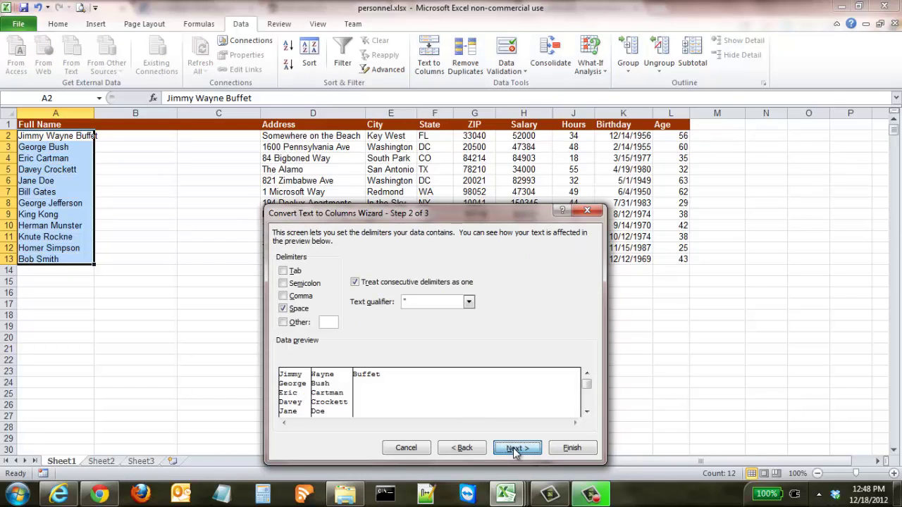
{"action": "left_click", "coordinate": [576, 447]}
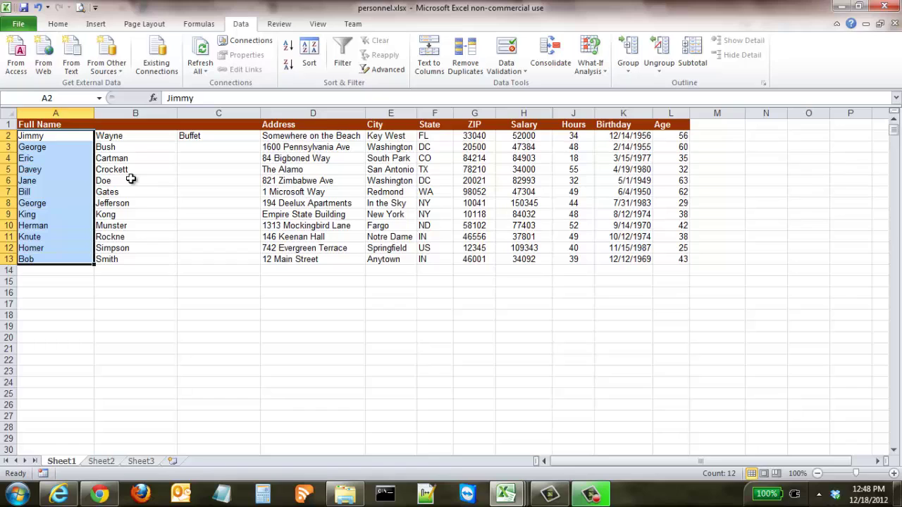
Move the last names from B3:B13 to C3:C13.
{"action": "left_click_drag", "start_coordinate": [114, 147], "coordinate": [198, 261]}
{"action": "left_click", "coordinate": [210, 303]}
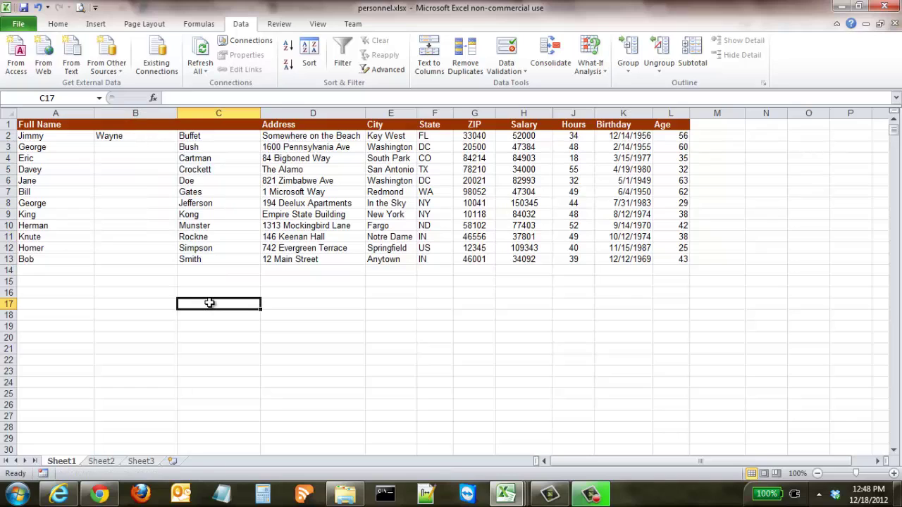